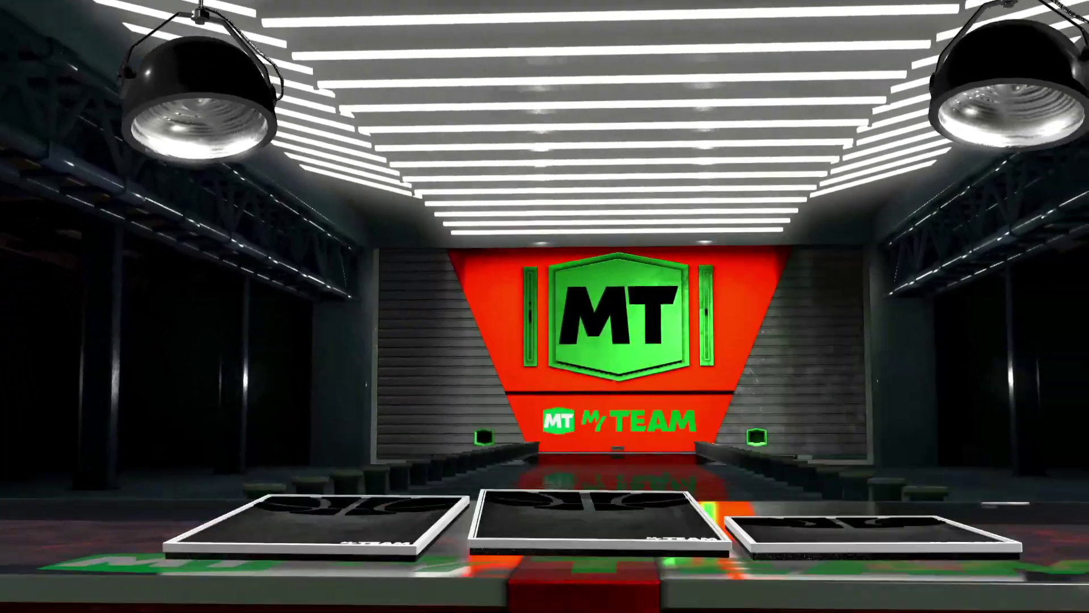
# - Reveal the three MyTeam pack cards, then dismiss them from the stage
pyautogui.press('space')
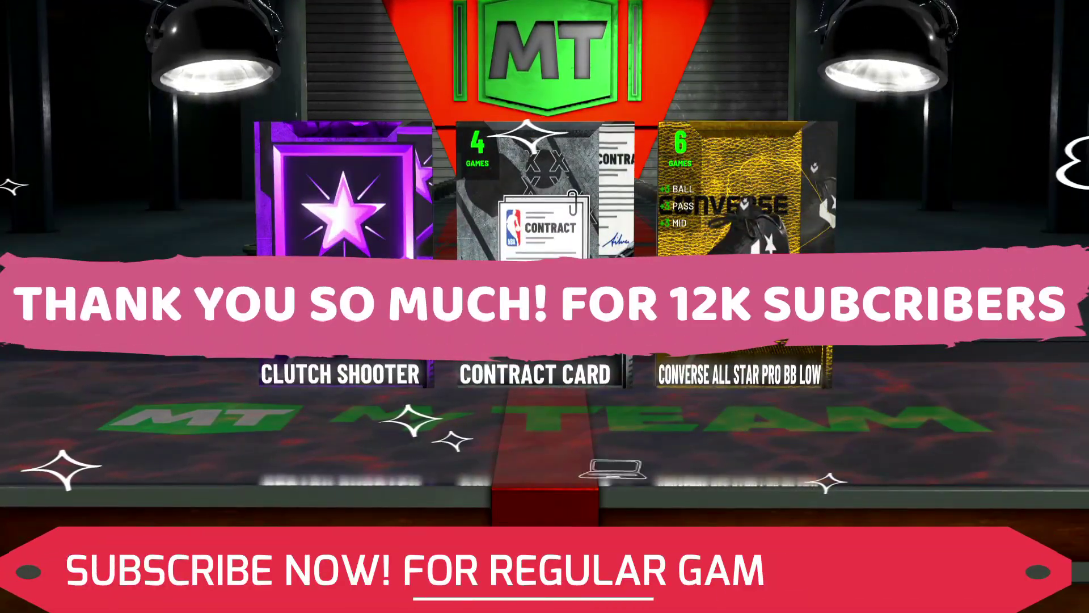
pyautogui.press('space')
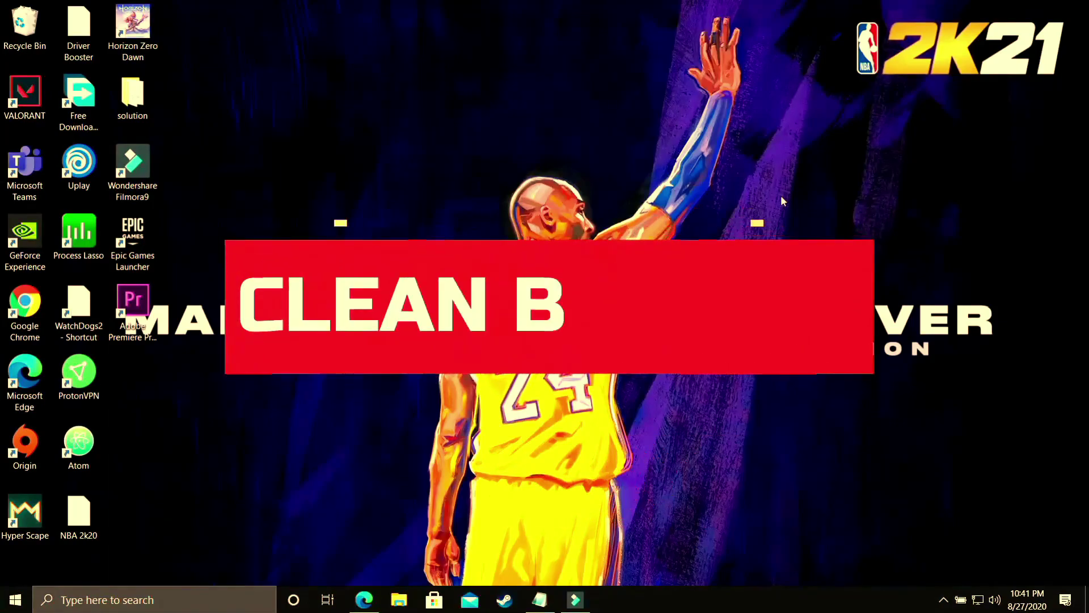
pyautogui.click(364, 600)
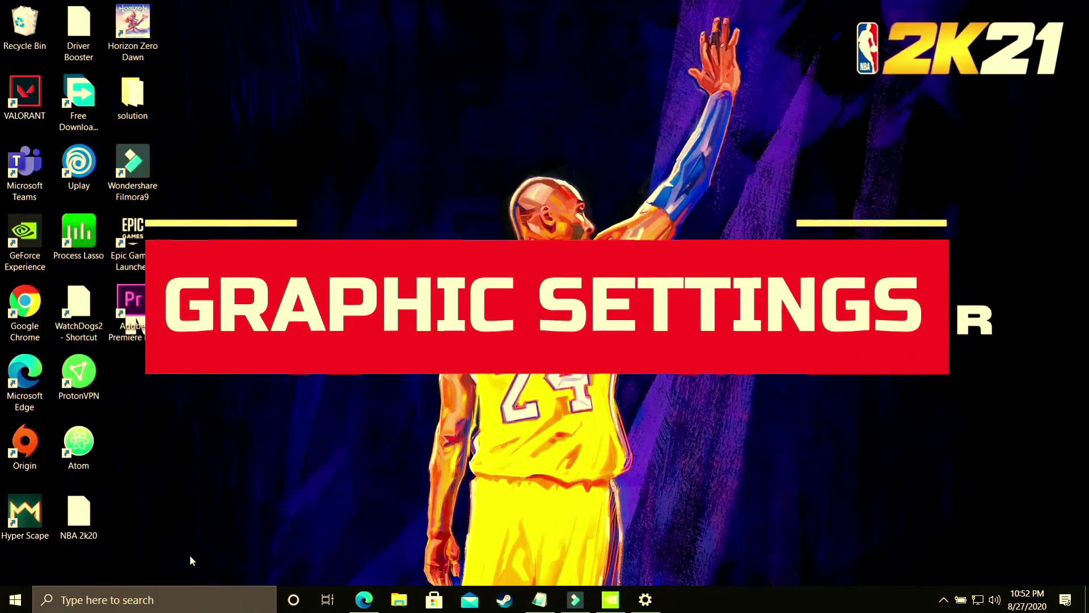
# - Search 'Graphic' in Windows and open the Graphics settings page
pyautogui.click(157, 590)
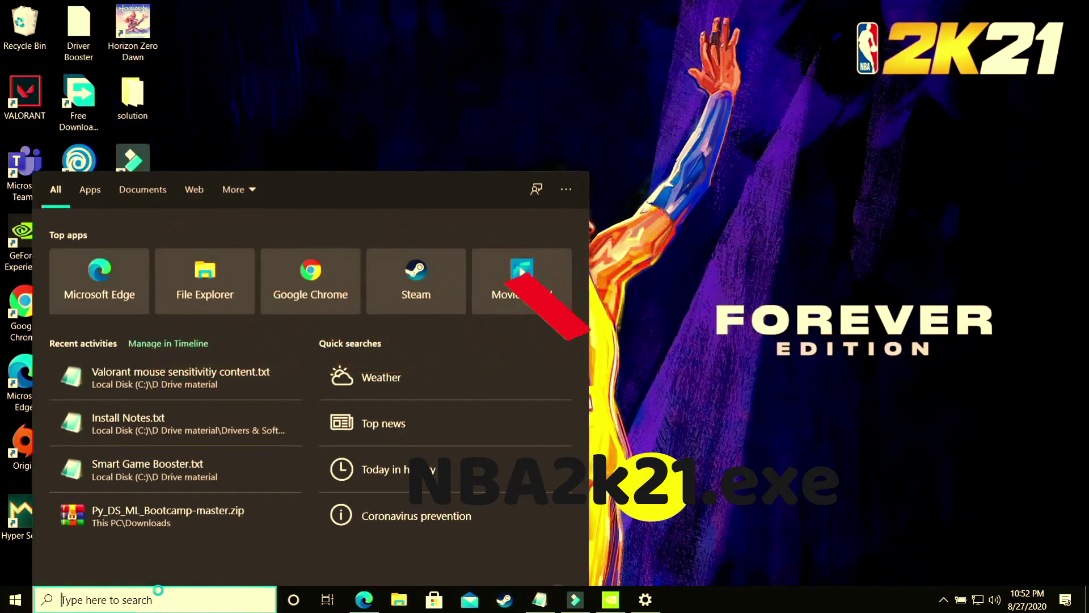
pyautogui.write('Graphic')
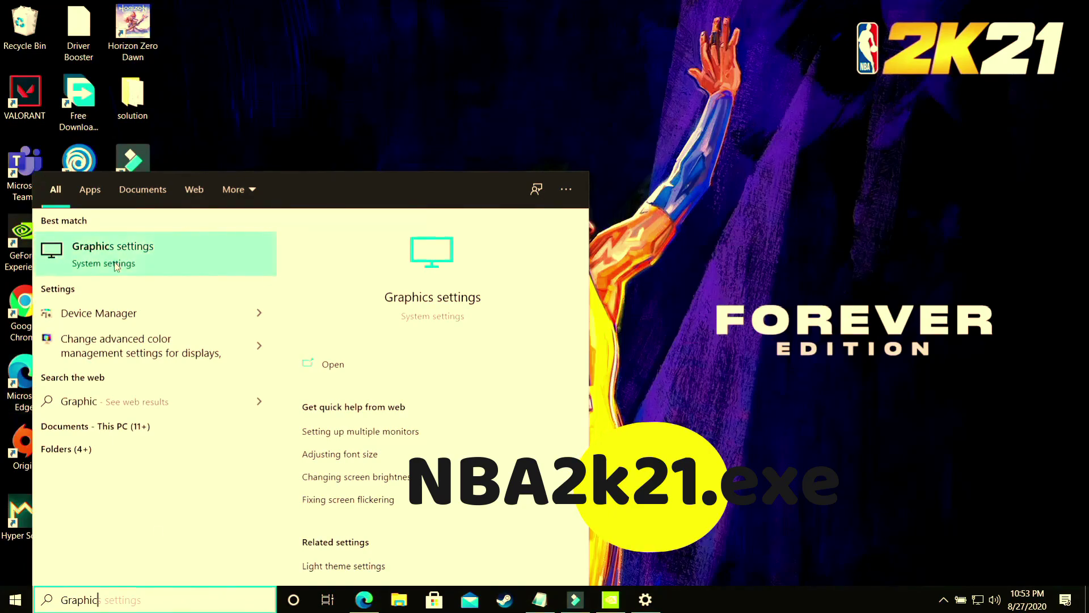
pyautogui.click(114, 253)
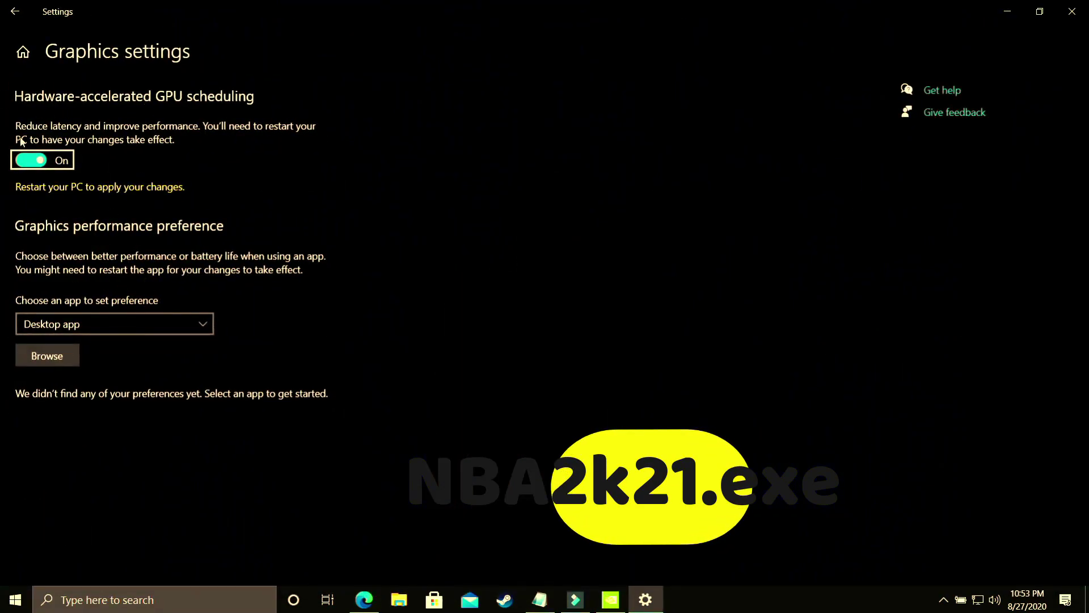
# - Leave hardware-accelerated GPU scheduling on and keep Desktop app as the app type
pyautogui.click(32, 160)
pyautogui.click(32, 160)
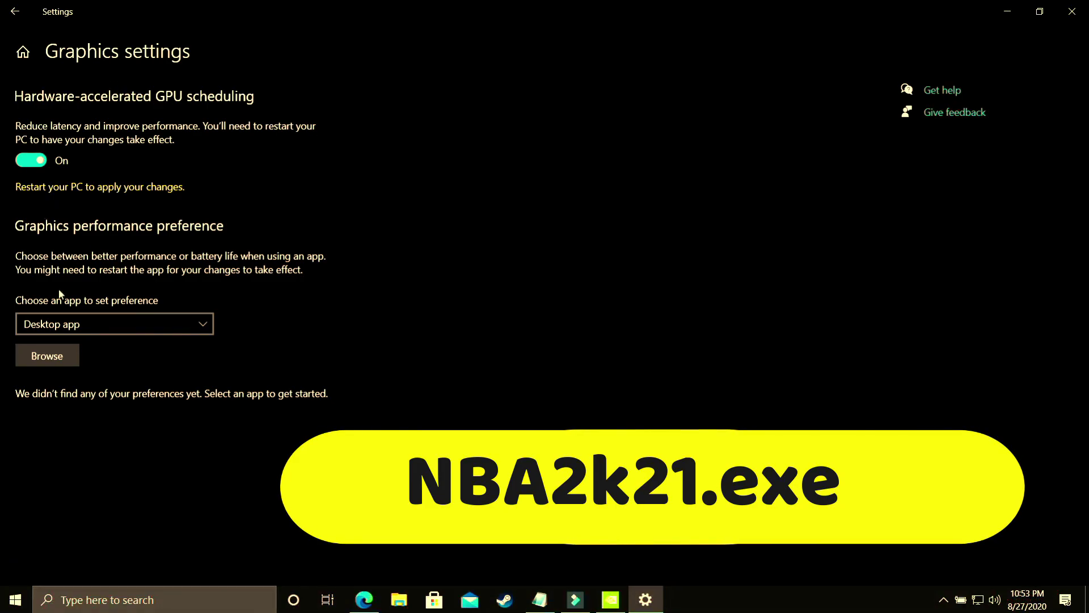
pyautogui.click(63, 323)
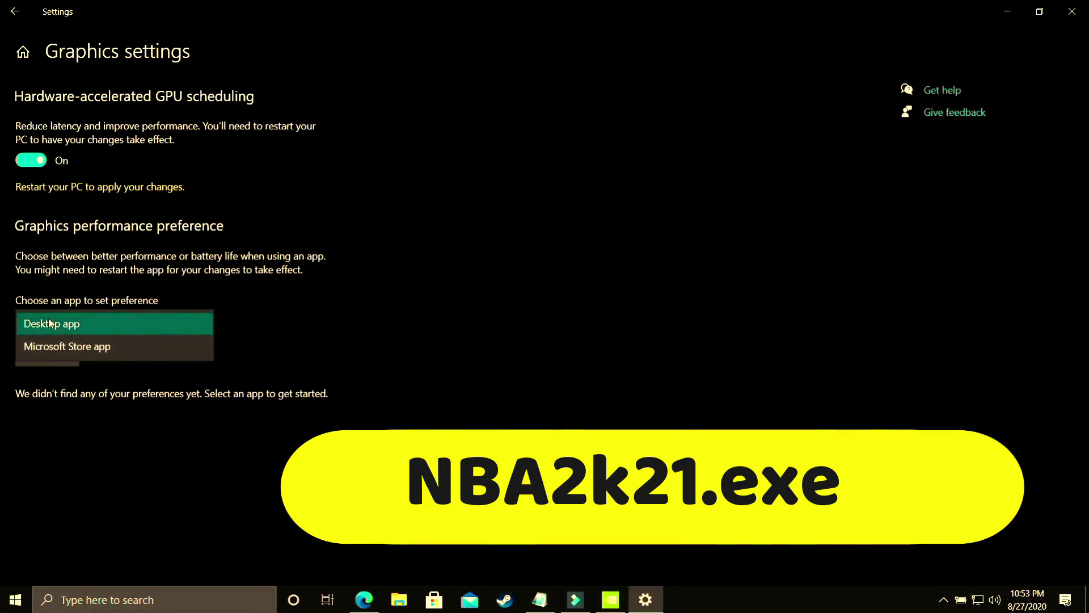
pyautogui.click(50, 324)
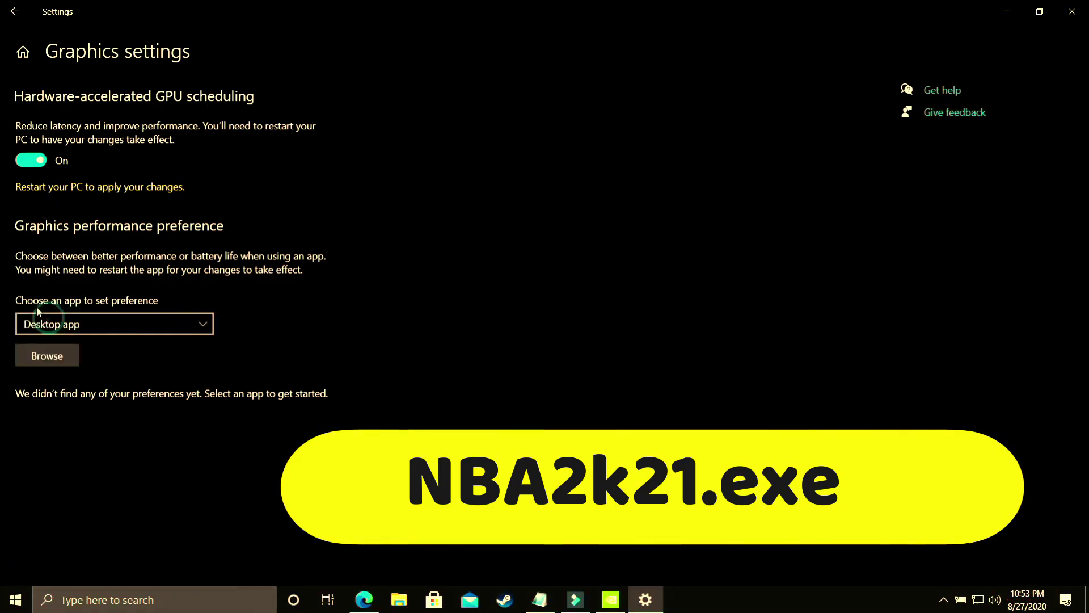
# - Browse to NBA2K20.exe and add it to the graphics preference list
pyautogui.click(48, 361)
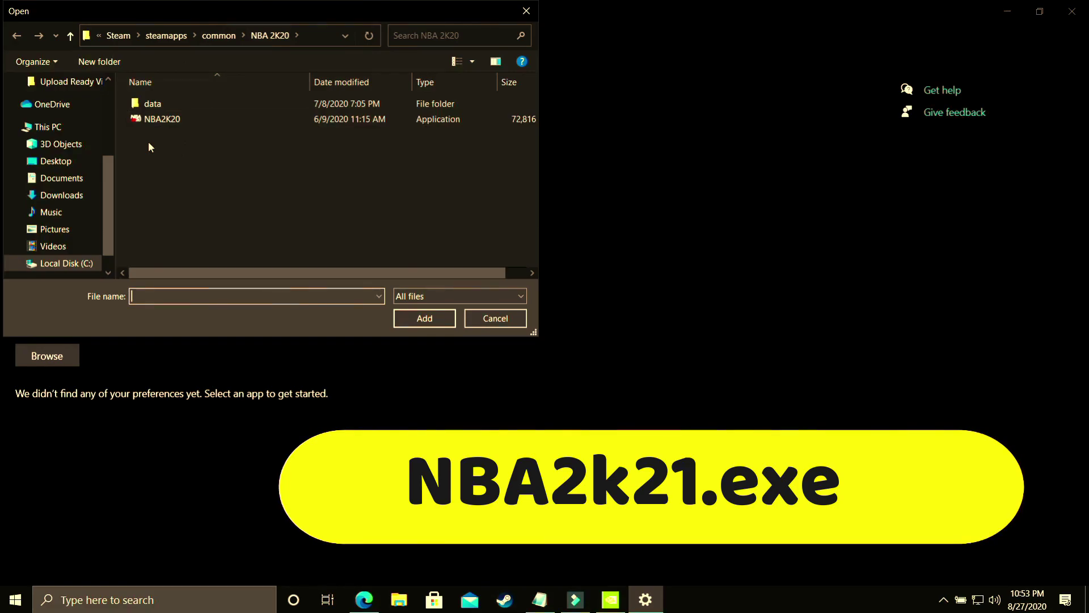
pyautogui.click(169, 121)
pyautogui.doubleClick(169, 121)
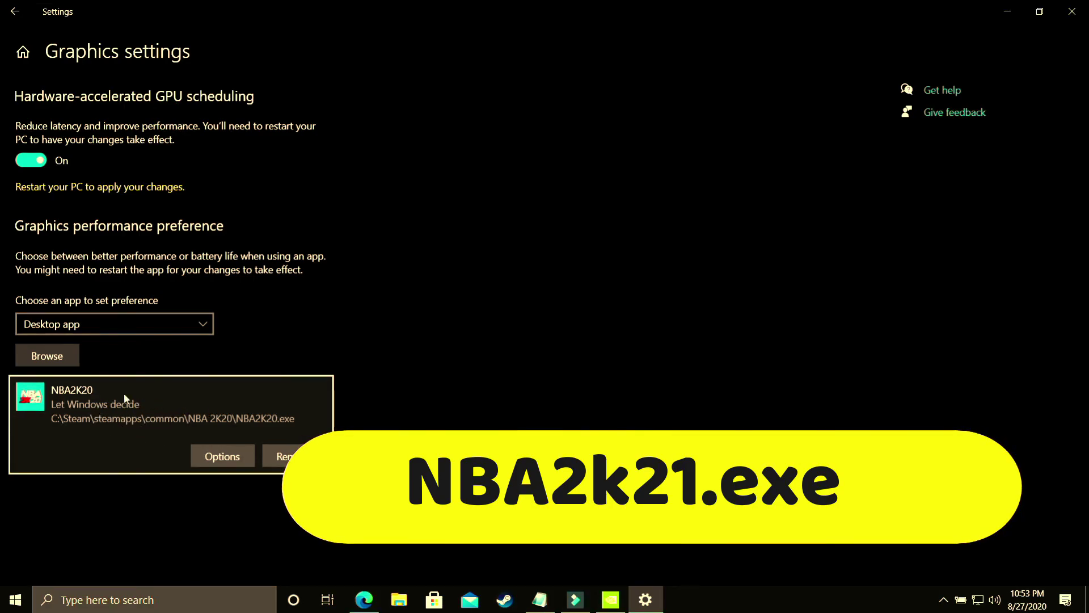
# - Set NBA2K20 to High performance (NVIDIA GeForce GTX 1650), save, and return to the desktop
pyautogui.click(217, 456)
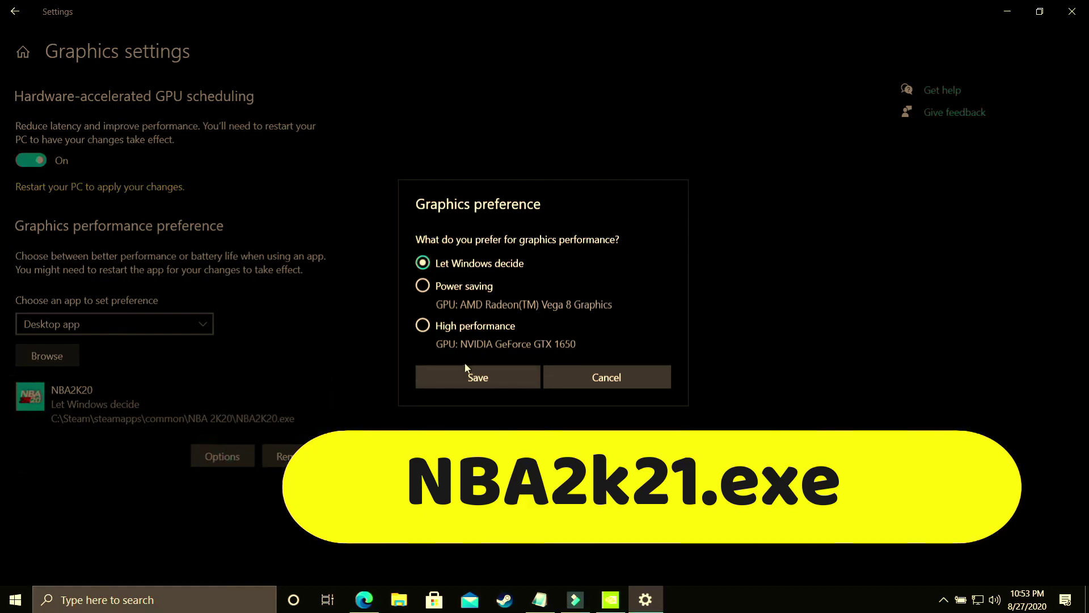
pyautogui.click(422, 325)
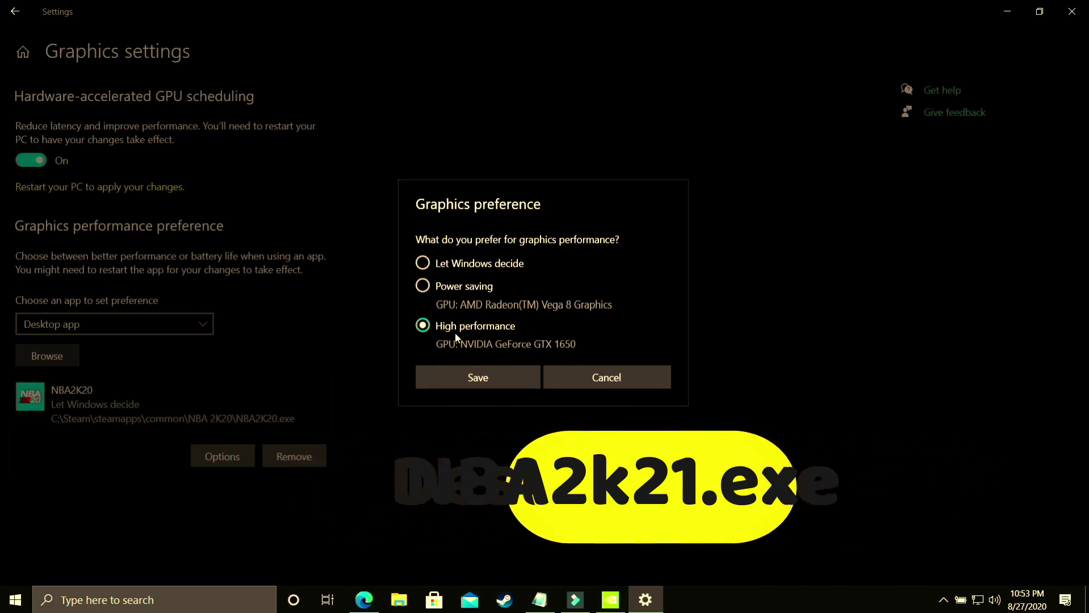
pyautogui.click(472, 372)
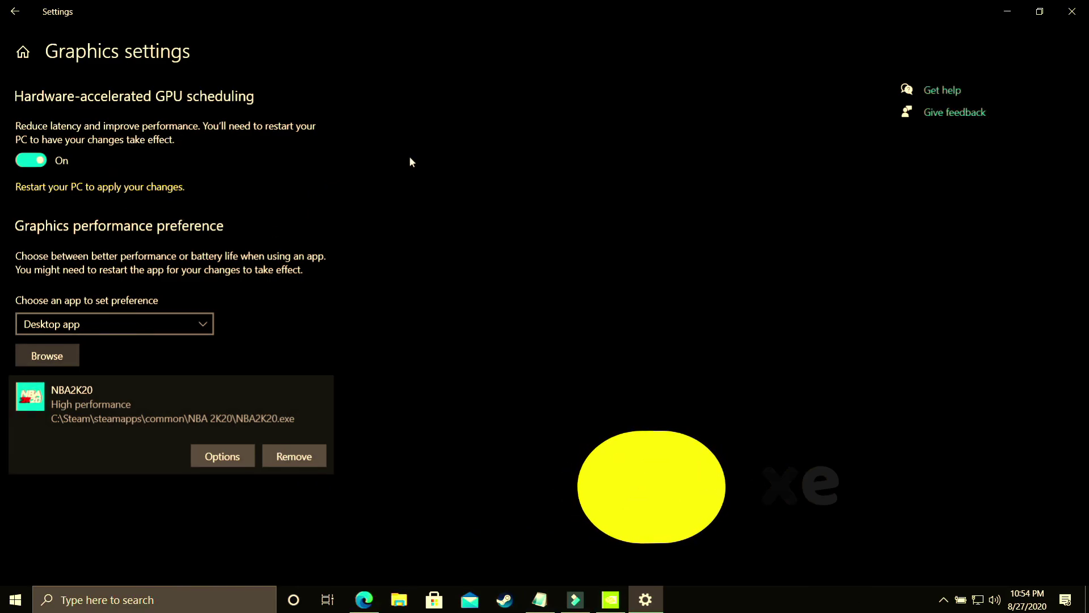
pyautogui.press('super+d')
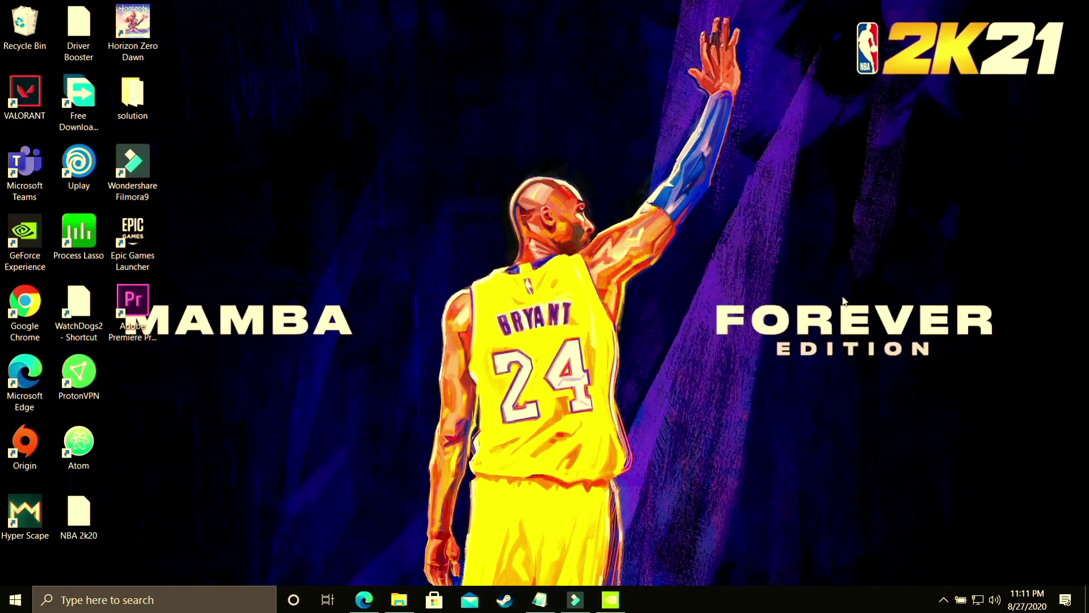
# - Launch NVIDIA Control Panel from the desktop context menu
pyautogui.rightClick(518, 254)
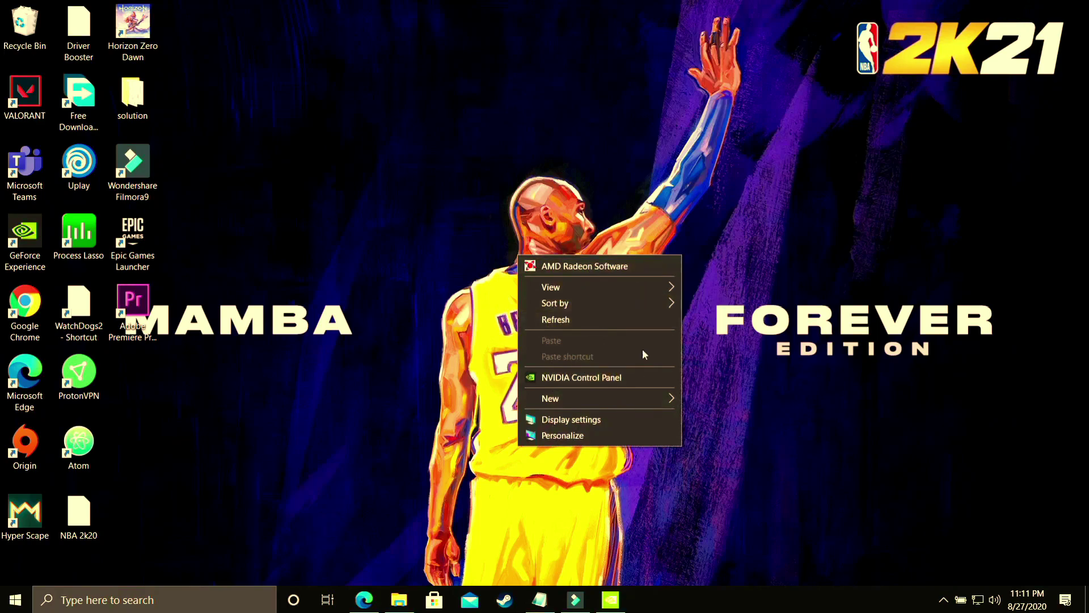
pyautogui.click(606, 378)
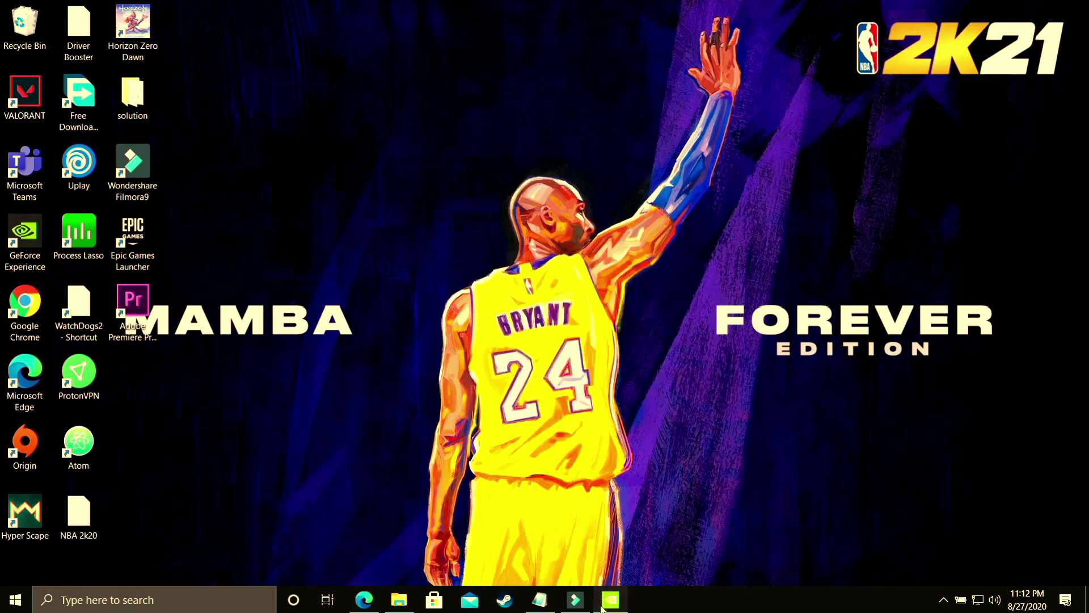
pyautogui.click(602, 608)
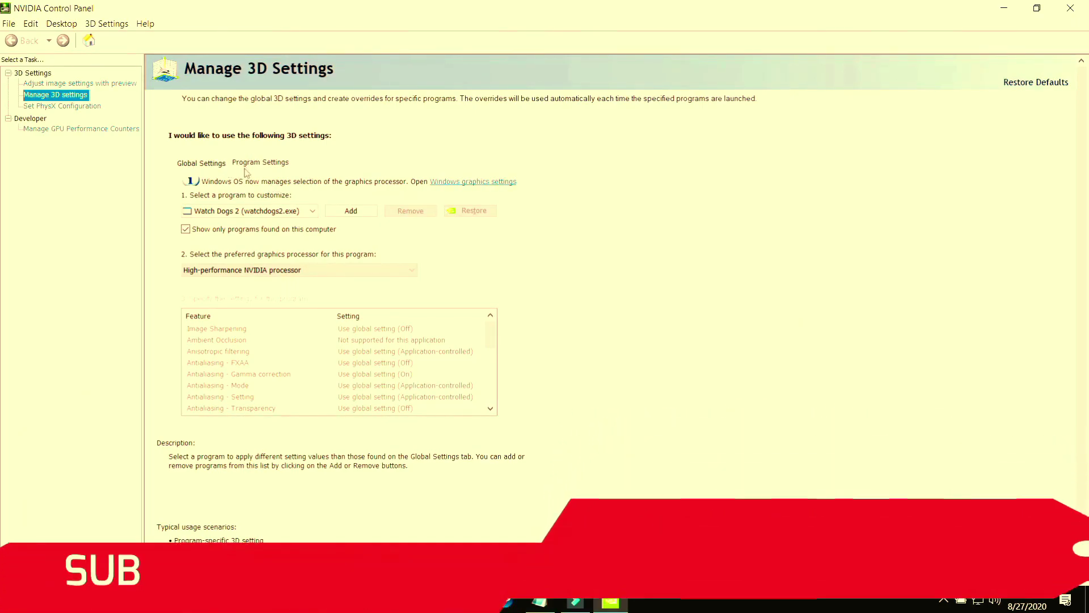
pyautogui.click(199, 163)
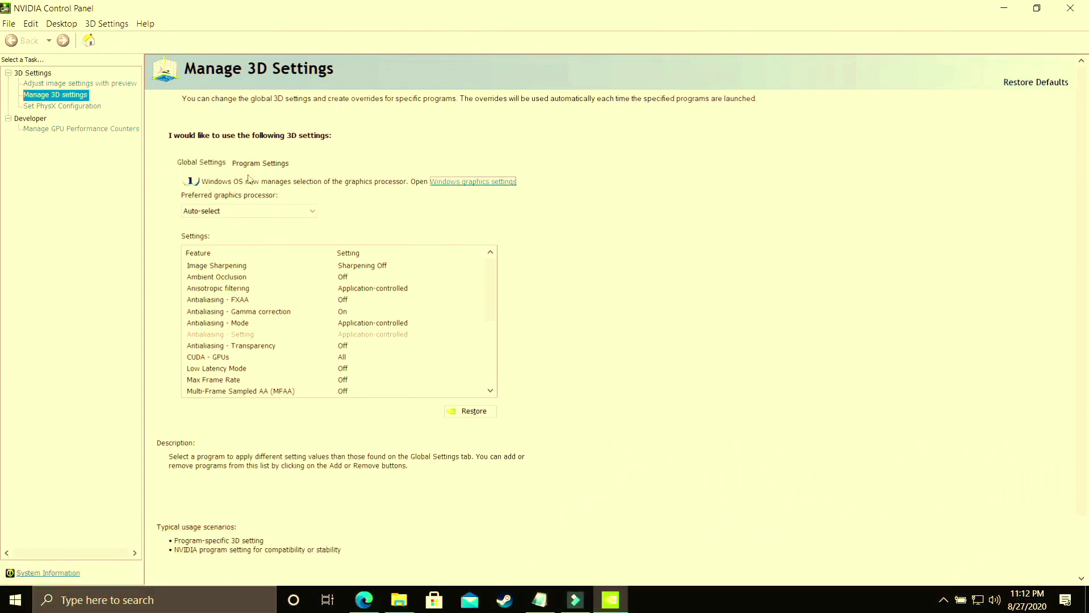
pyautogui.click(270, 169)
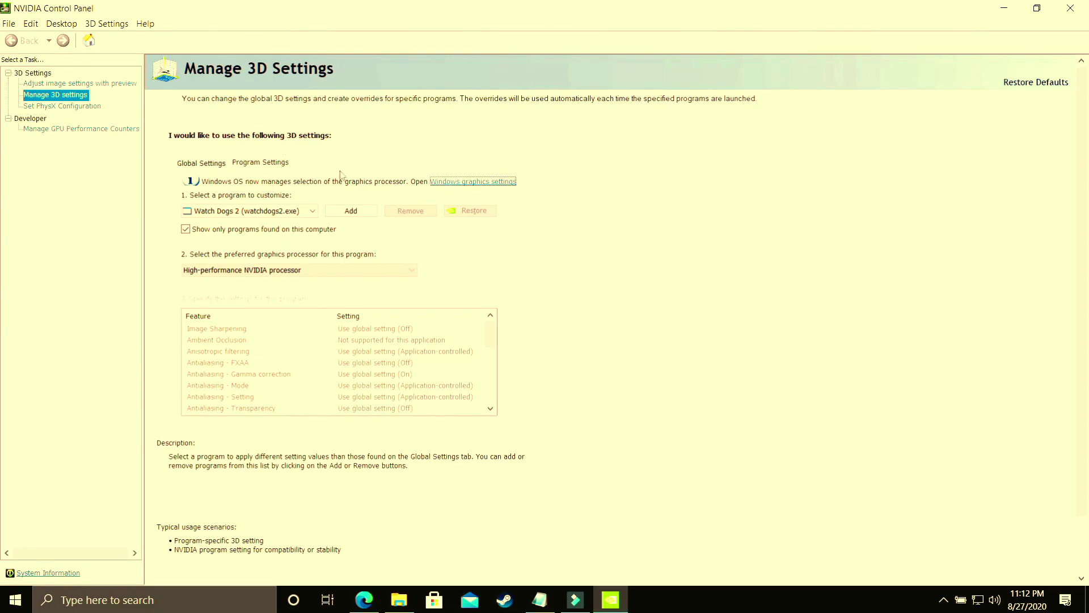
# - Select NBA 2K20 in Manage 3D Settings and assign the high-performance NVIDIA processor
pyautogui.click(244, 211)
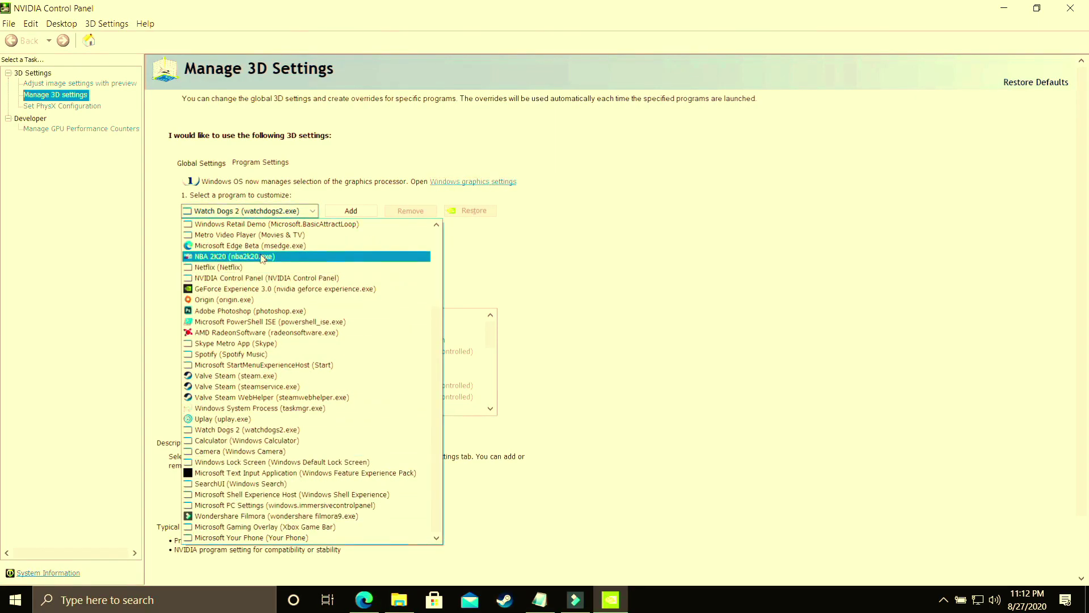
pyautogui.click(262, 258)
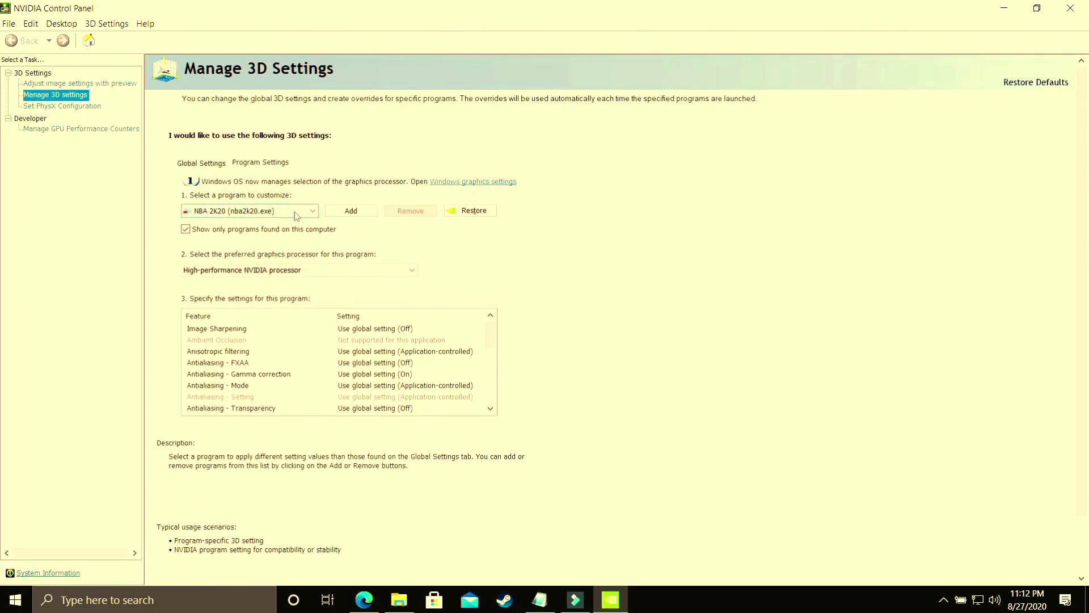
pyautogui.click(237, 270)
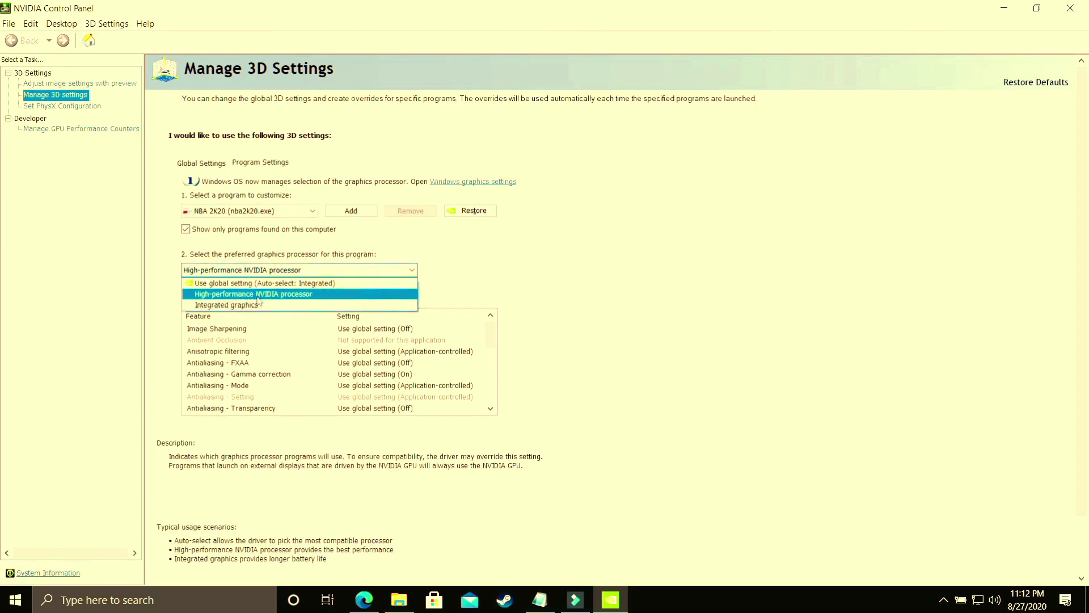
pyautogui.click(252, 299)
# - Set Power management mode to Prefer maximum performance and apply the changes
pyautogui.scroll(-1, 280, 369)
pyautogui.scroll(-1, 280, 365)
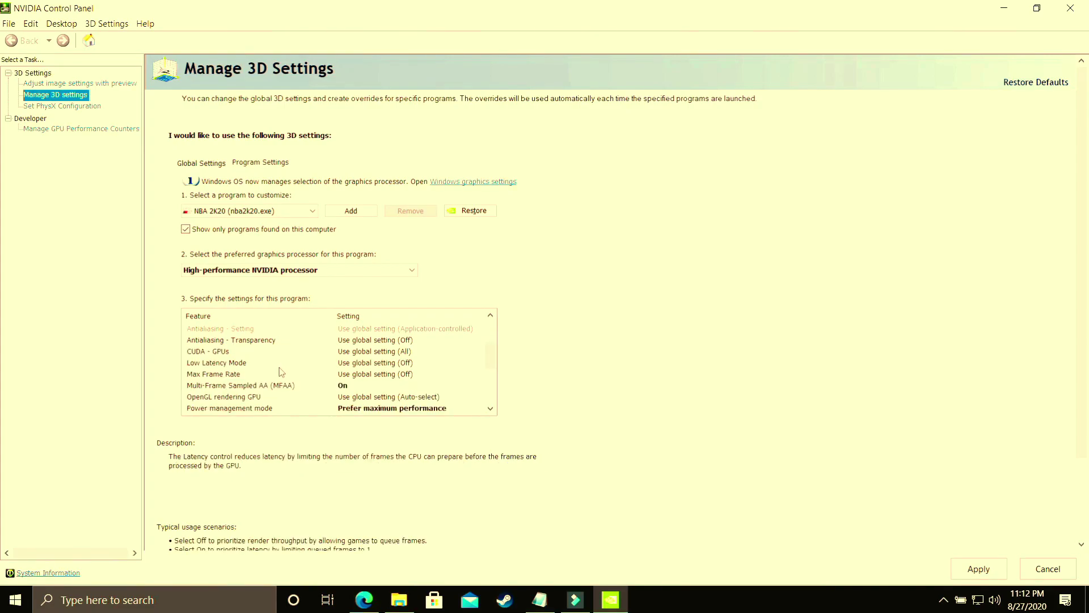
pyautogui.click(275, 408)
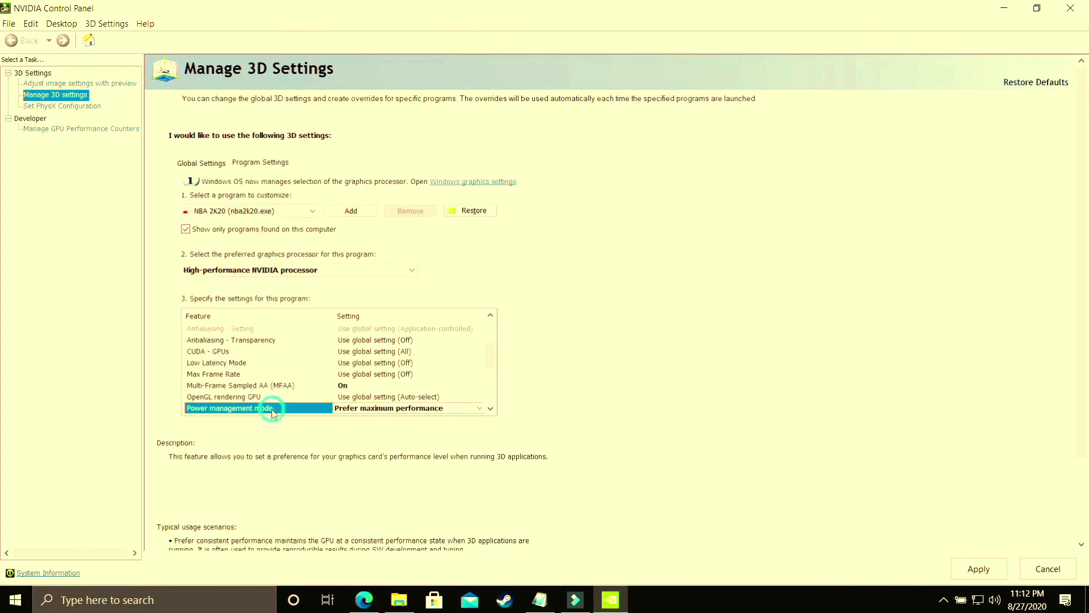
pyautogui.click(347, 409)
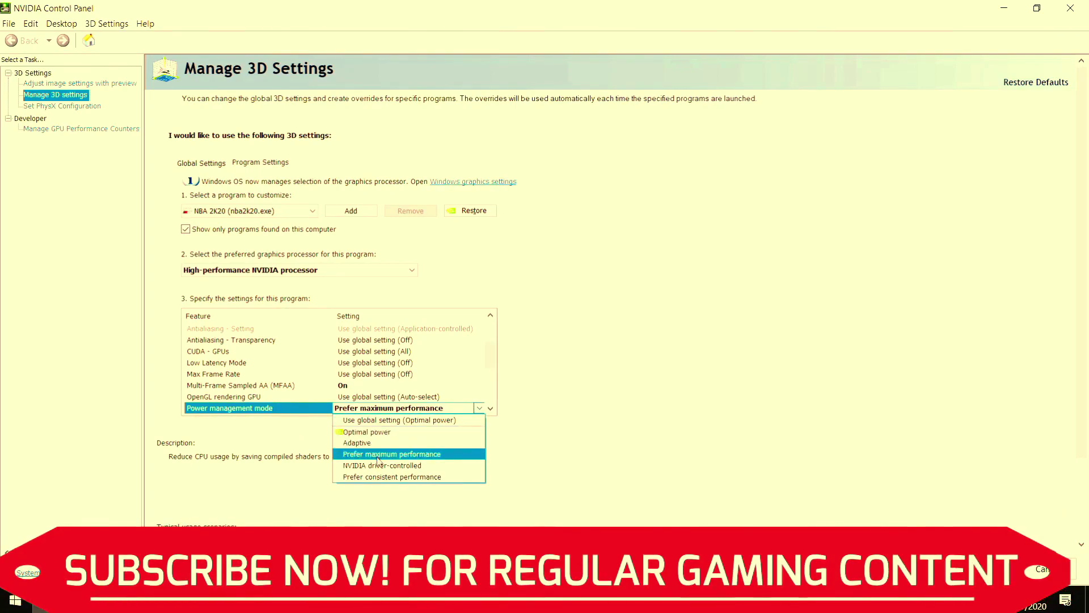
pyautogui.click(397, 454)
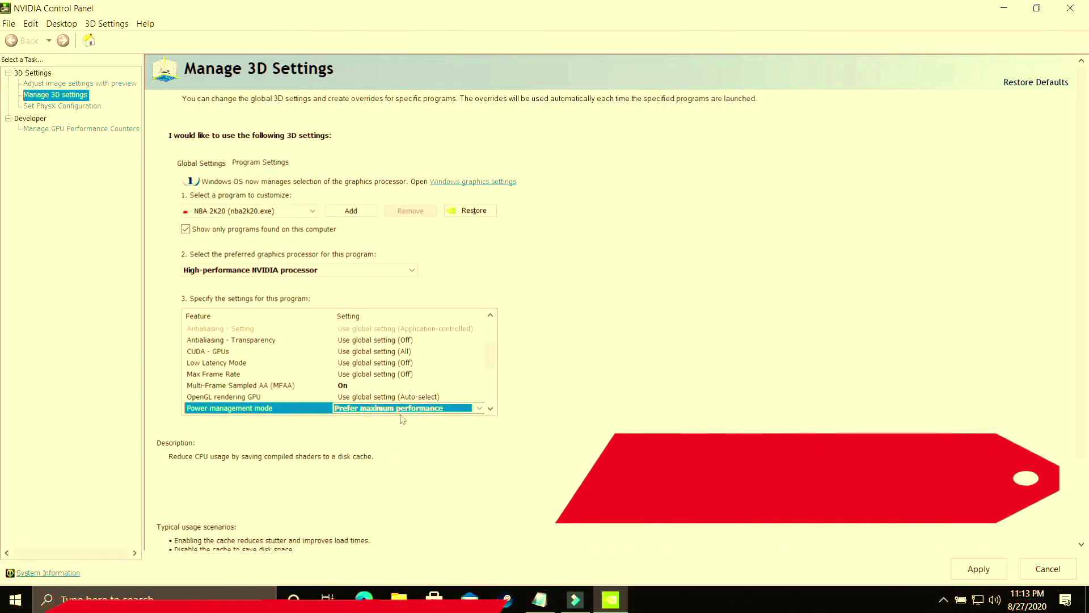
pyautogui.click(968, 572)
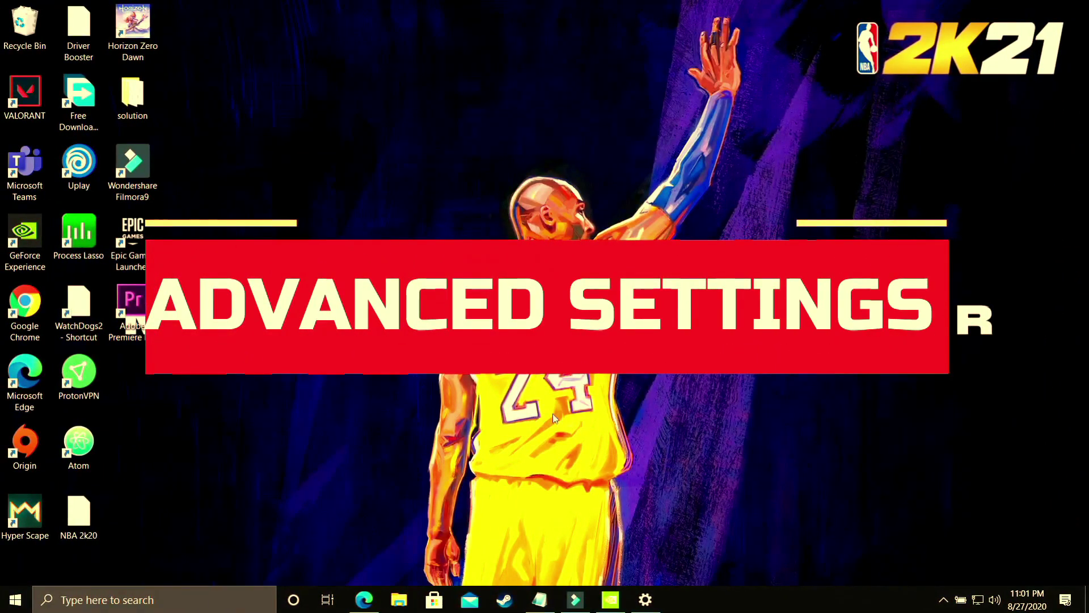
# - Open This PC's Properties from File Explorer to show the System page
pyautogui.click(401, 599)
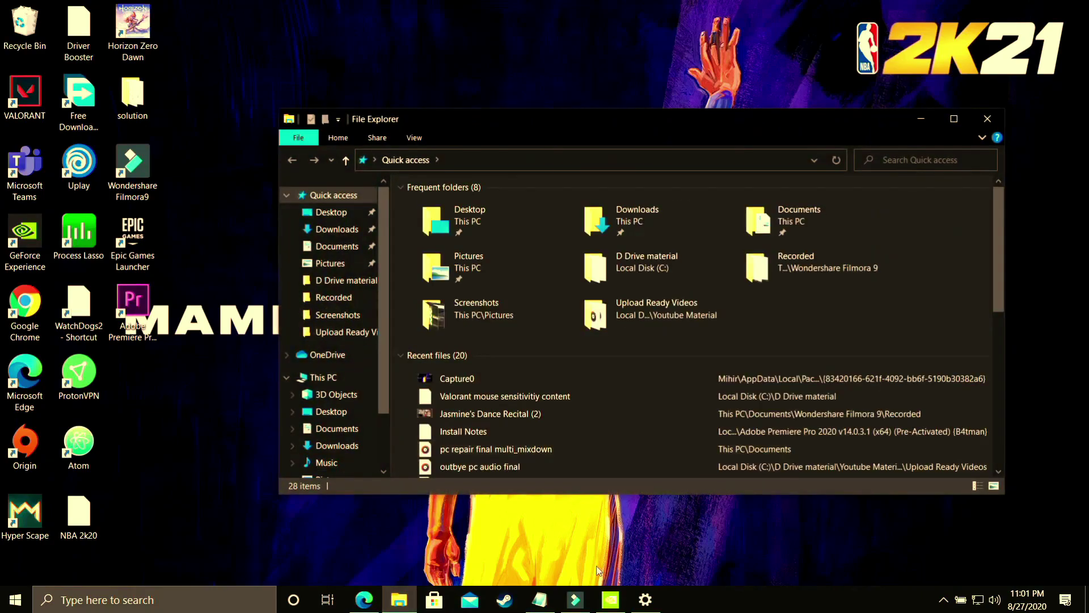
pyautogui.rightClick(338, 379)
pyautogui.click(381, 569)
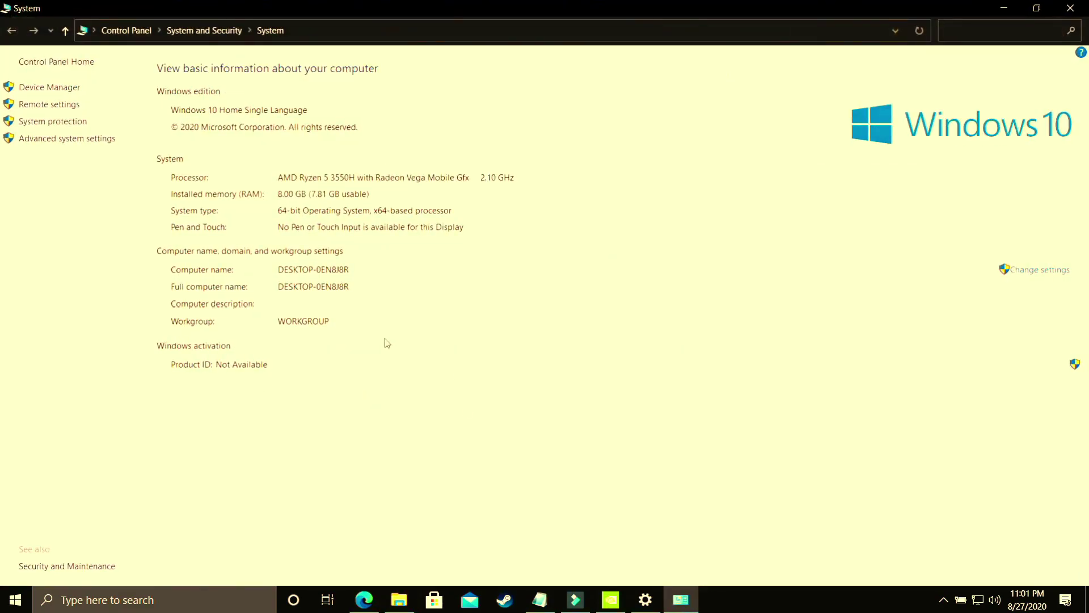
# - In Advanced system settings' Performance Options, choose Adjust for best performance and apply it
pyautogui.click(76, 139)
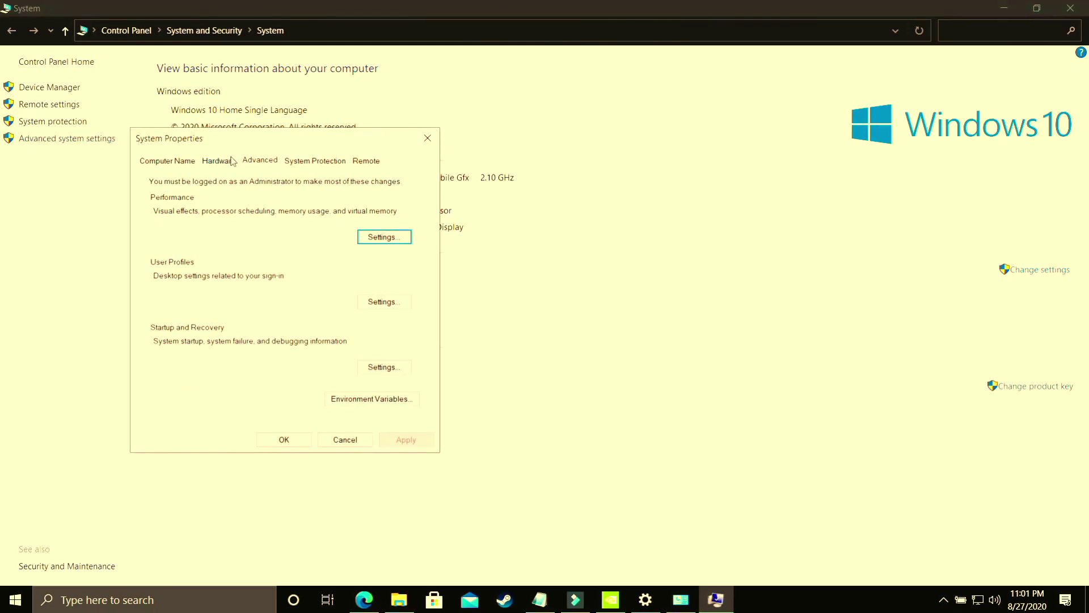
pyautogui.click(379, 237)
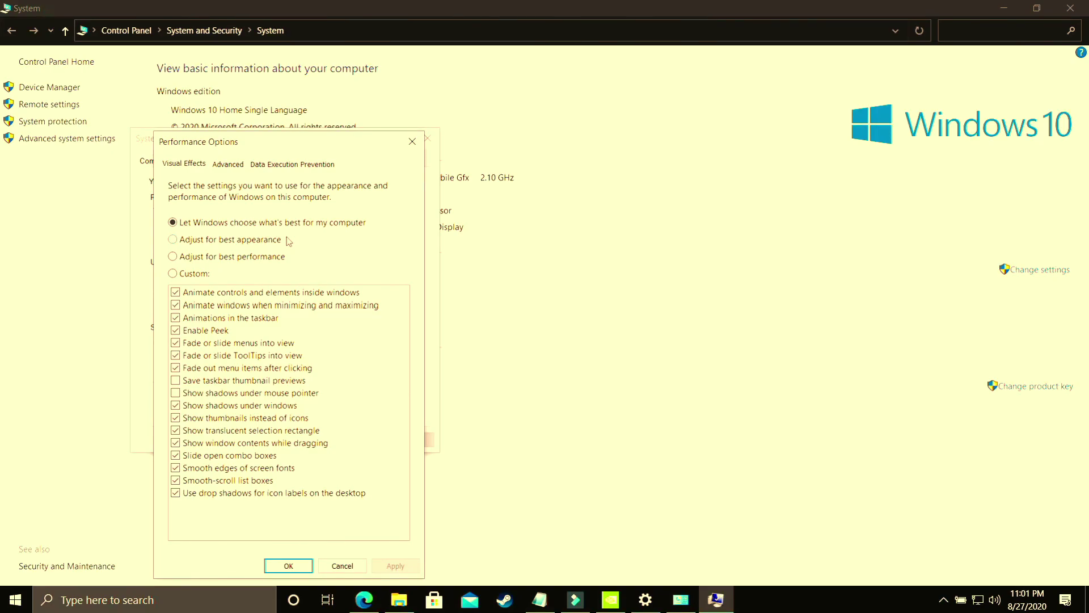
pyautogui.click(209, 257)
pyautogui.click(389, 566)
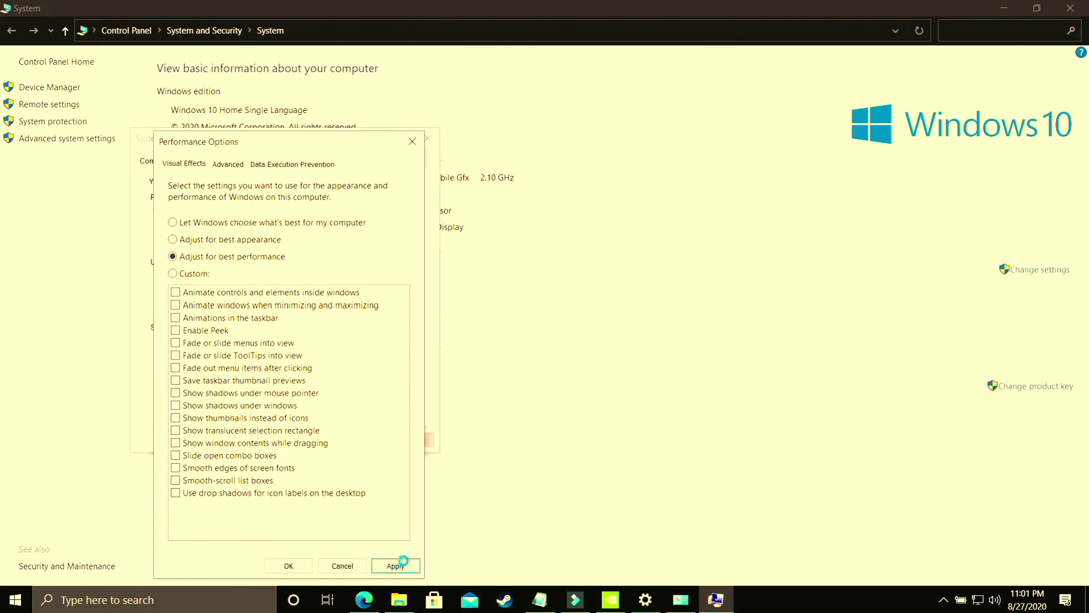